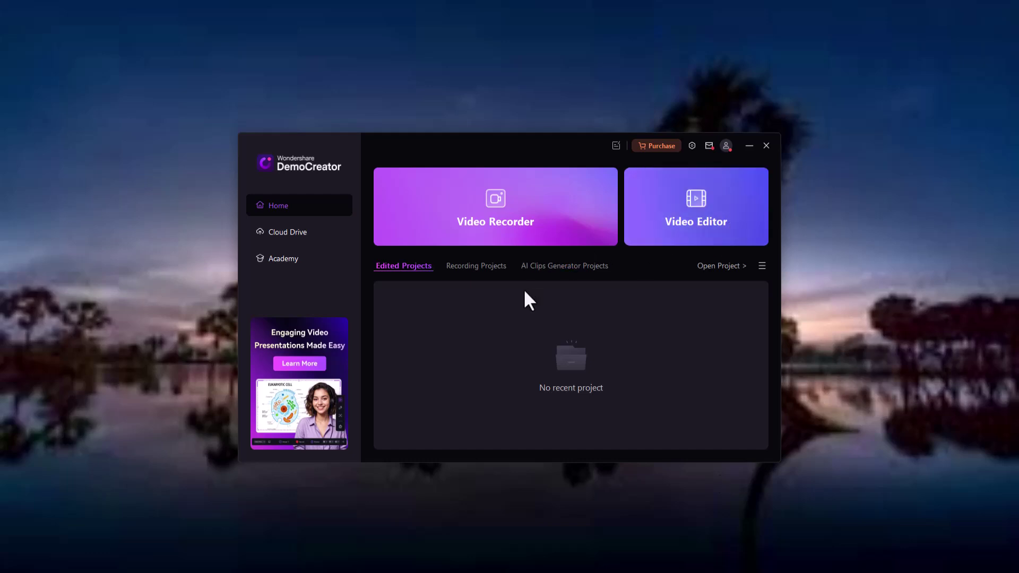
Open the Video Recorder and show the capture-size and Screen & Camera mode lists.
{"action": "left_click", "coordinate": [514, 220]}
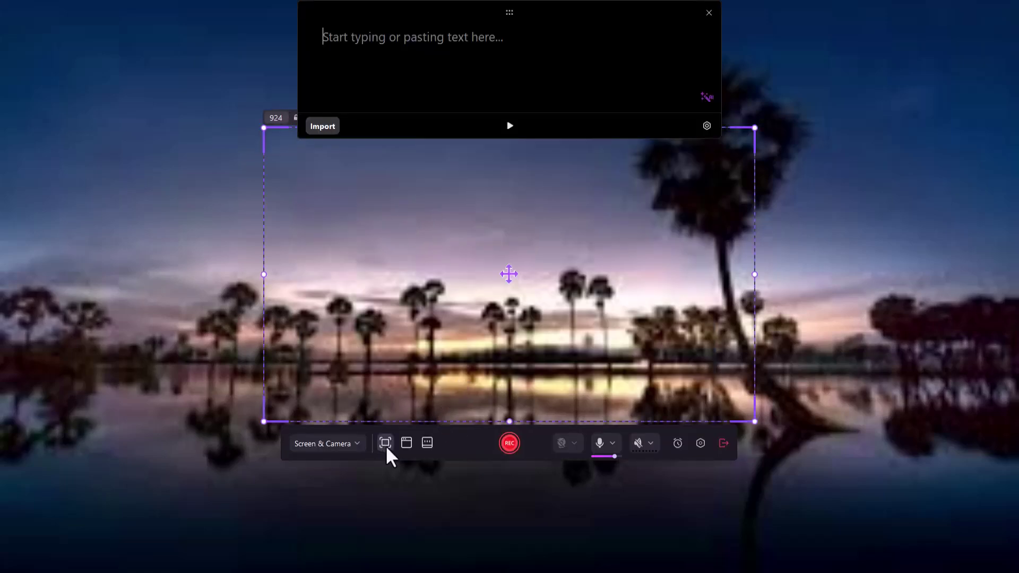
{"action": "left_click", "coordinate": [385, 444]}
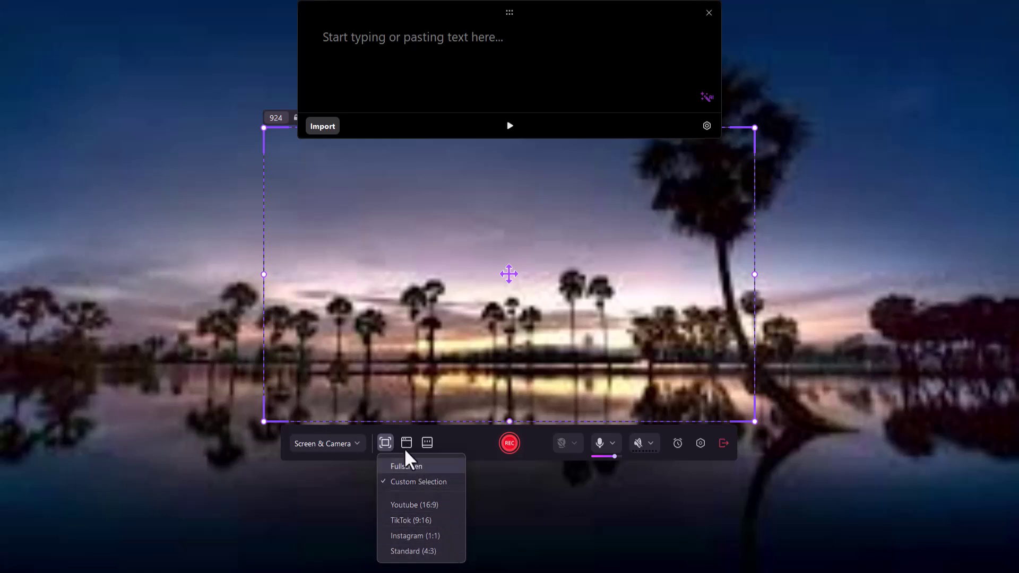
{"action": "left_click", "coordinate": [355, 442]}
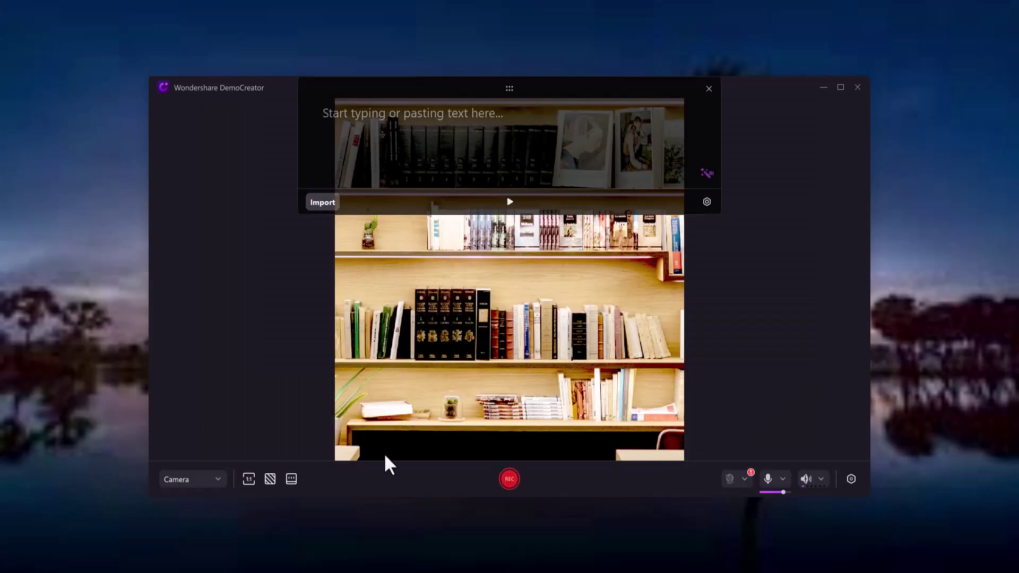
Close the teleprompter, apply the Working Desk With Black background, then reopen the recording chooser.
{"action": "left_click", "coordinate": [290, 481]}
{"action": "left_click", "coordinate": [269, 480]}
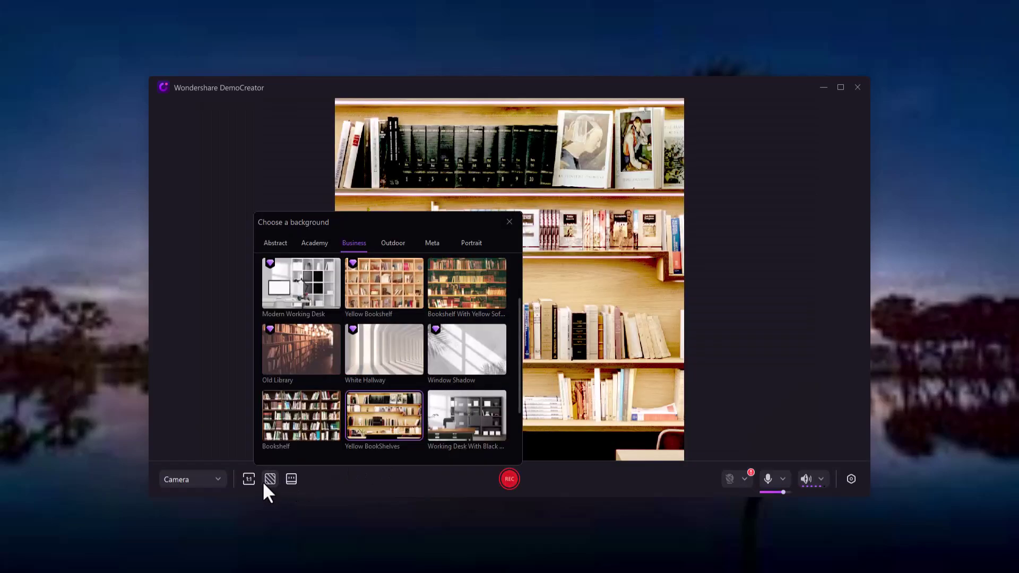
{"action": "left_click", "coordinate": [468, 425]}
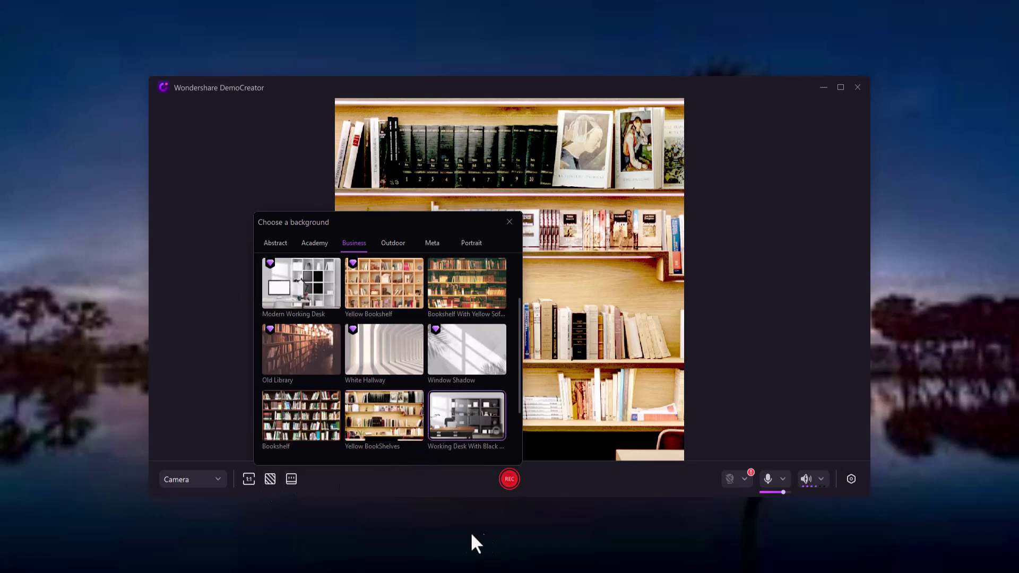
{"action": "scroll", "coordinate": [383, 370], "scroll_direction": "down", "scroll_amount": 1}
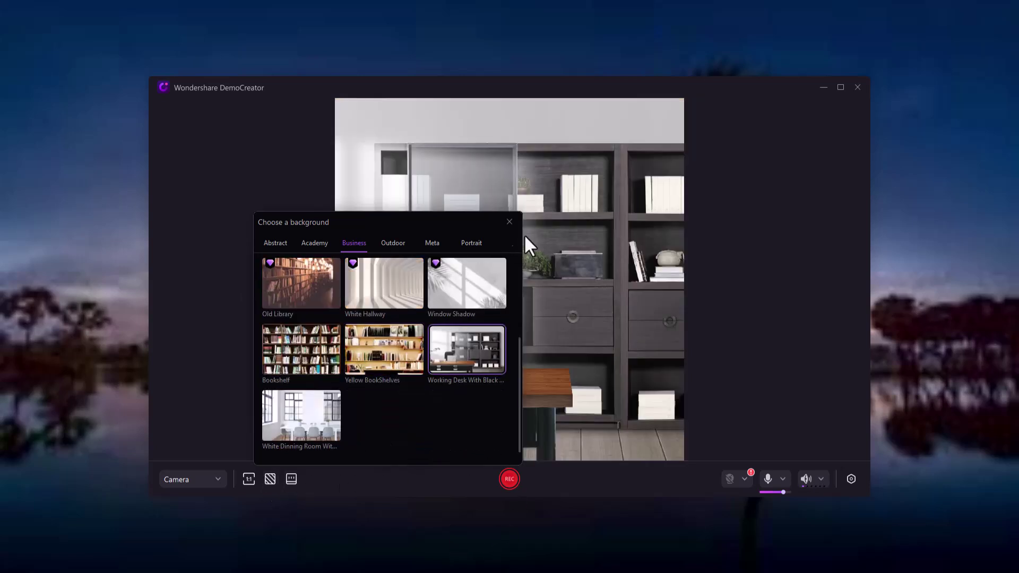
{"action": "left_click", "coordinate": [509, 222]}
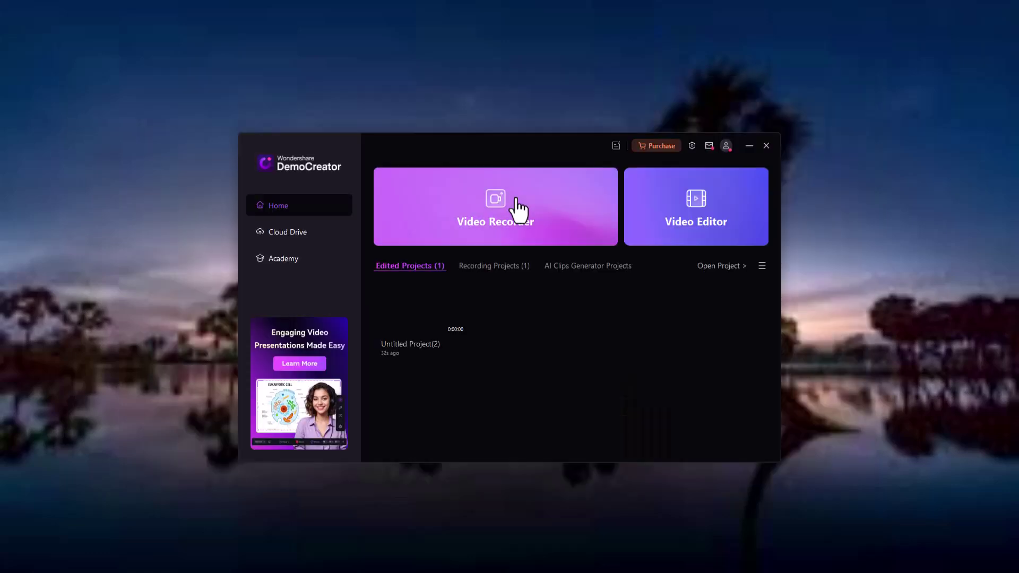
{"action": "left_click", "coordinate": [517, 208]}
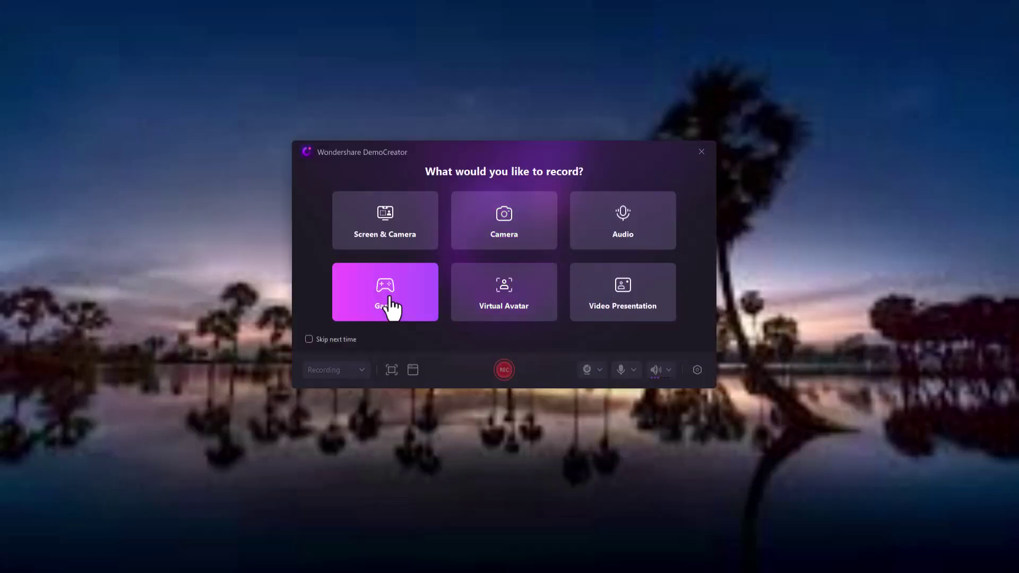
Pick Game mode on the YouTube - Google Chrome window, then switch to selected screen-area capture.
{"action": "left_click", "coordinate": [393, 308]}
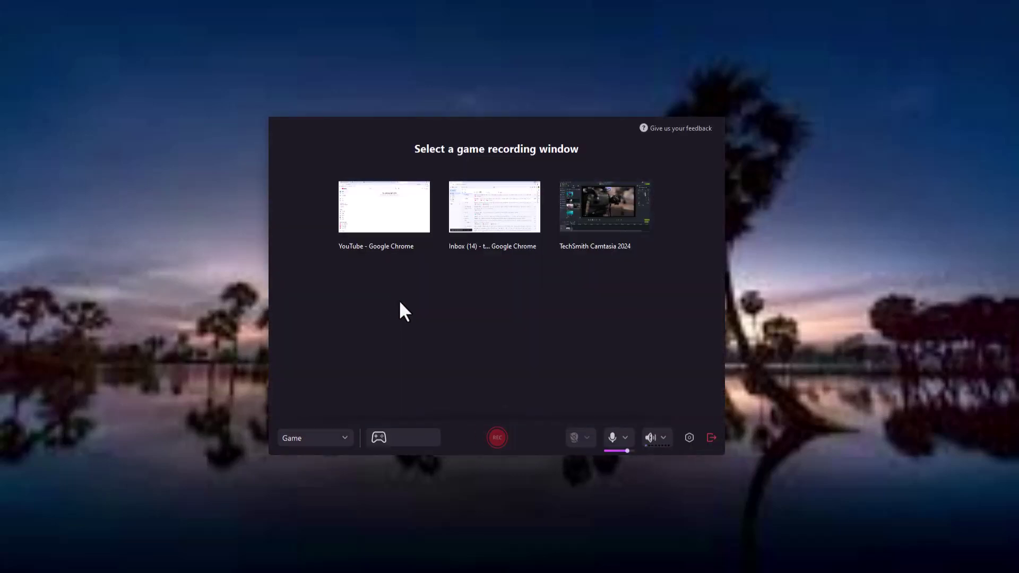
{"action": "left_click", "coordinate": [394, 223]}
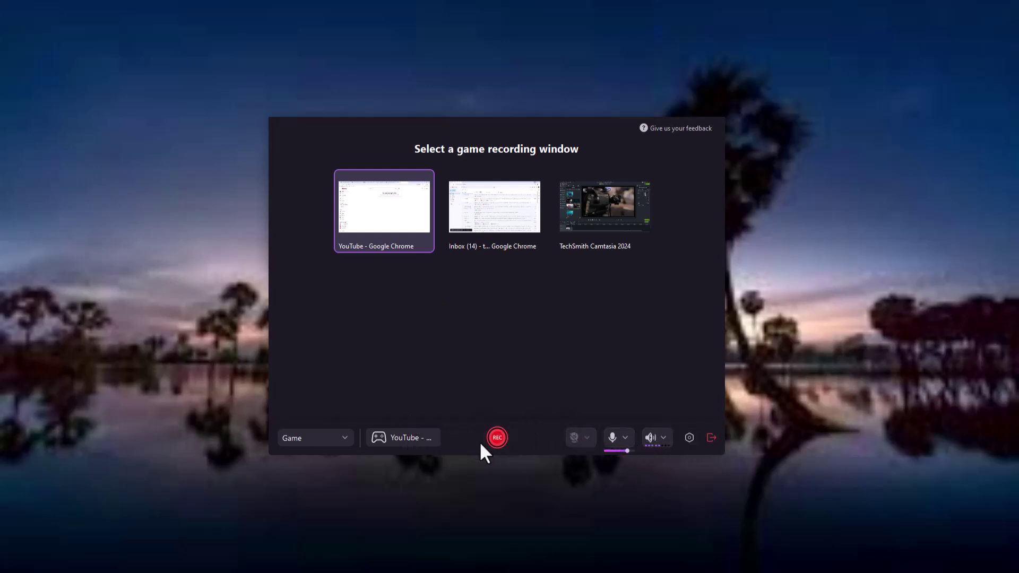
{"action": "left_click", "coordinate": [307, 437]}
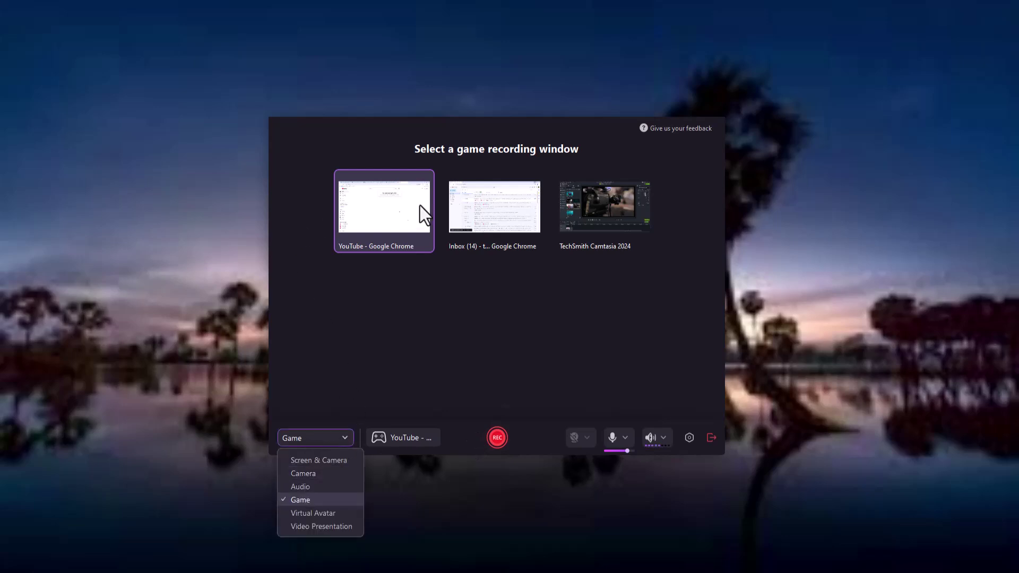
{"action": "left_click", "coordinate": [316, 460]}
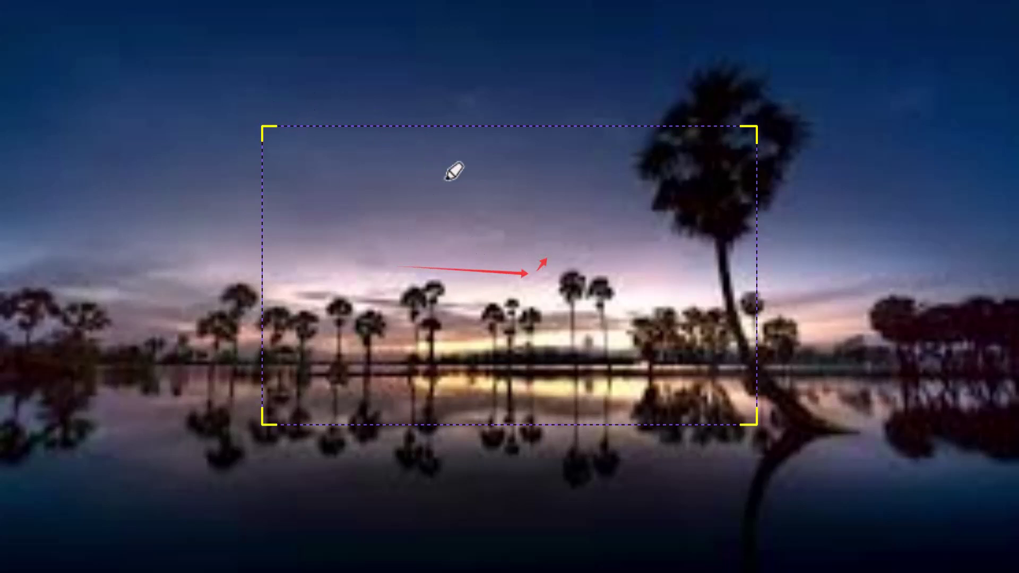
Draw a red loop, squiggle, spiral and arrow over the capture area.
{"action": "mouse_move", "coordinate": [517, 204]}
{"action": "left_mouse_down"}
{"action": "mouse_move", "coordinate": [541, 245]}
{"action": "mouse_move", "coordinate": [512, 232]}
{"action": "mouse_move", "coordinate": [498, 206]}
{"action": "mouse_move", "coordinate": [520, 206]}
{"action": "left_mouse_up"}
{"action": "left_click_drag", "start_coordinate": [628, 212], "coordinate": [605, 313]}
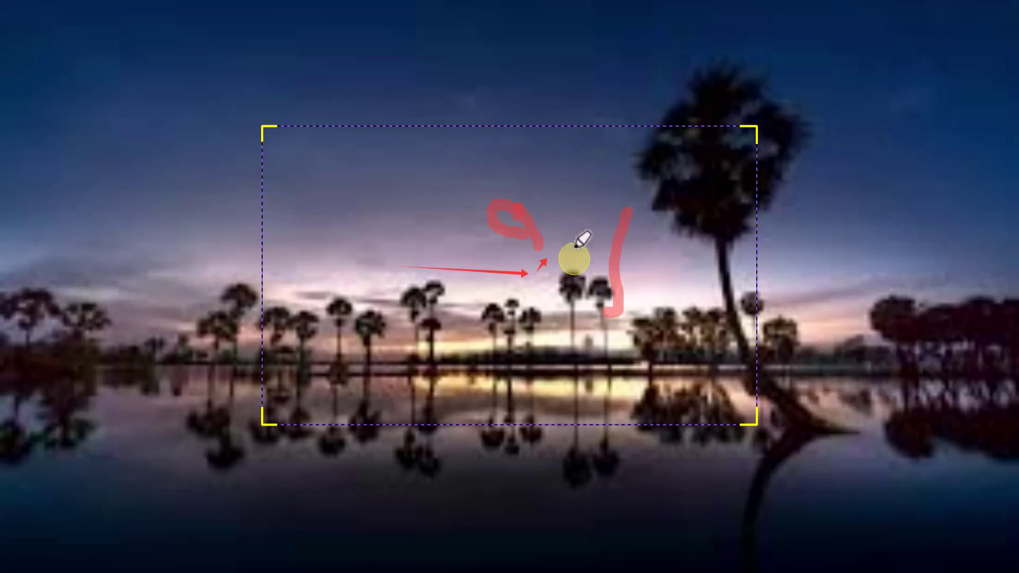
{"action": "mouse_move", "coordinate": [350, 239]}
{"action": "left_mouse_down"}
{"action": "mouse_move", "coordinate": [377, 209]}
{"action": "mouse_move", "coordinate": [353, 188]}
{"action": "left_mouse_up"}
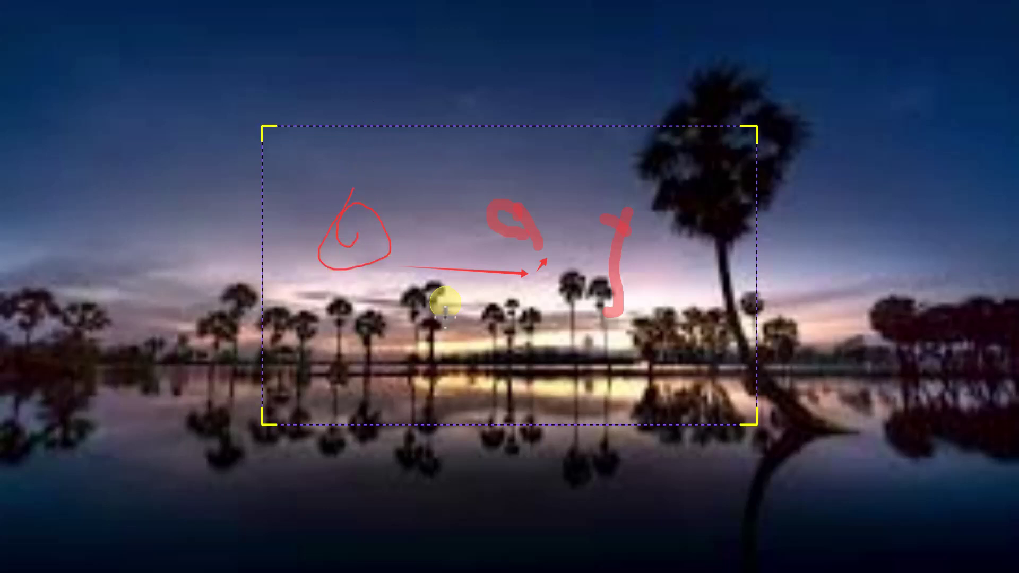
{"action": "left_click_drag", "start_coordinate": [442, 344], "coordinate": [360, 374]}
Erase the red loop, squiggle, arrows and spiral with the eraser.
{"action": "key", "text": "e"}
{"action": "mouse_move", "coordinate": [523, 273]}
{"action": "left_mouse_down"}
{"action": "mouse_move", "coordinate": [490, 225]}
{"action": "mouse_move", "coordinate": [522, 297]}
{"action": "mouse_move", "coordinate": [595, 286]}
{"action": "left_mouse_up"}
{"action": "left_click_drag", "start_coordinate": [410, 235], "coordinate": [366, 226]}
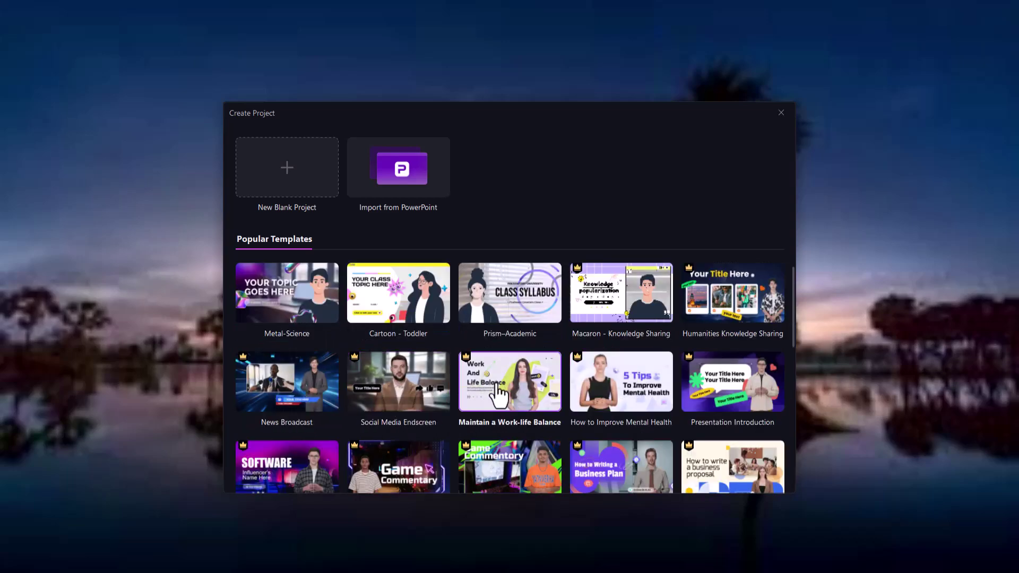
Close the Create Project template gallery.
{"action": "scroll", "coordinate": [481, 393], "scroll_direction": "down", "scroll_amount": 10}
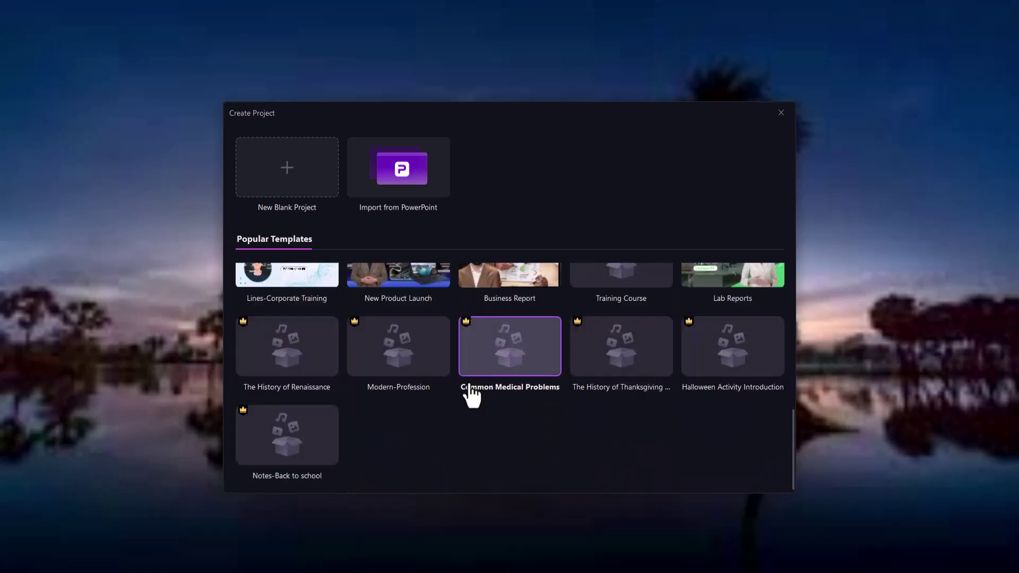
{"action": "scroll", "coordinate": [473, 393], "scroll_direction": "up", "scroll_amount": 10}
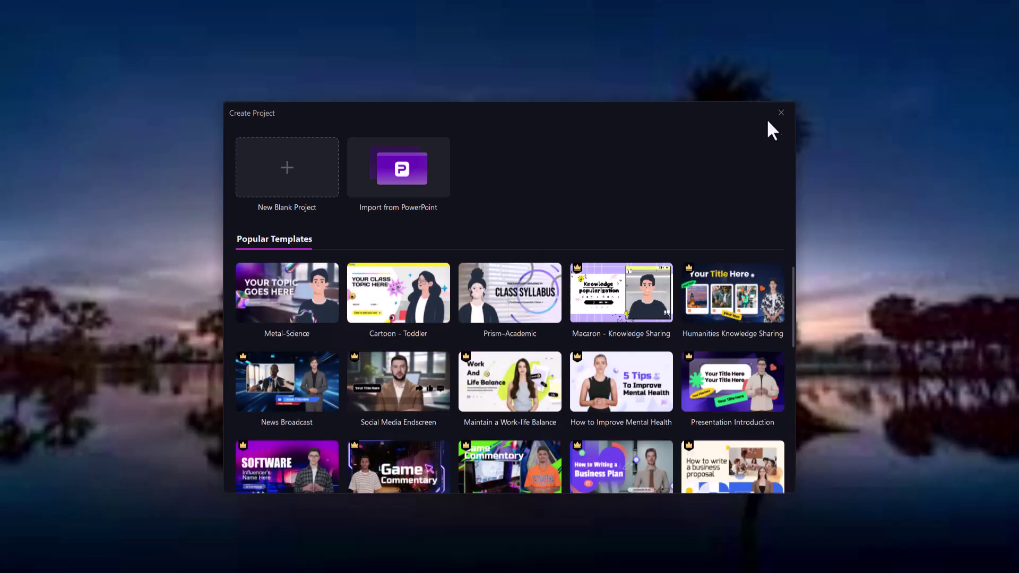
{"action": "left_click", "coordinate": [780, 113]}
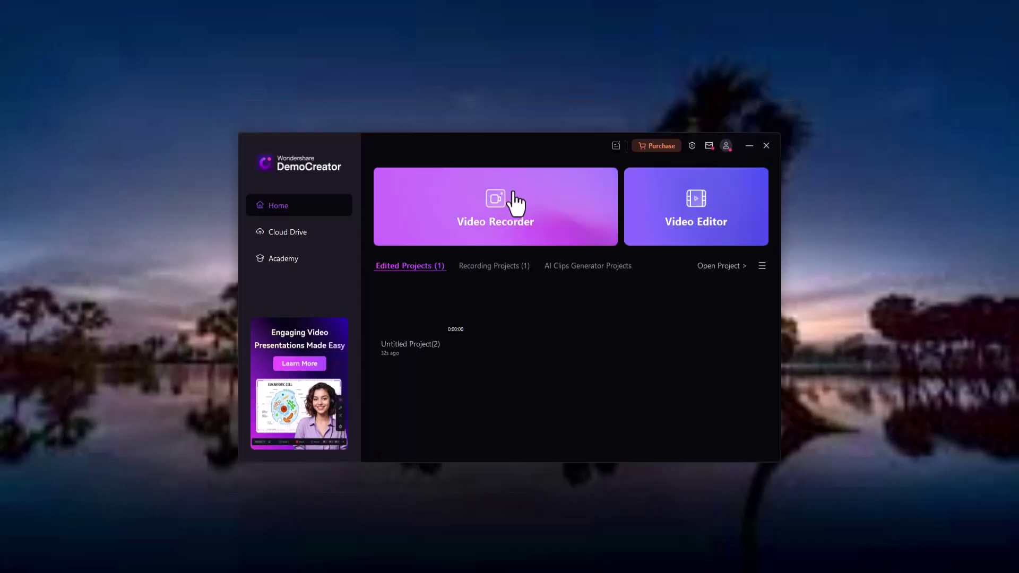
Choose Game recording, close the recorder from the taskbar, and open Untitled Project(2) in the editor.
{"action": "left_click", "coordinate": [514, 201]}
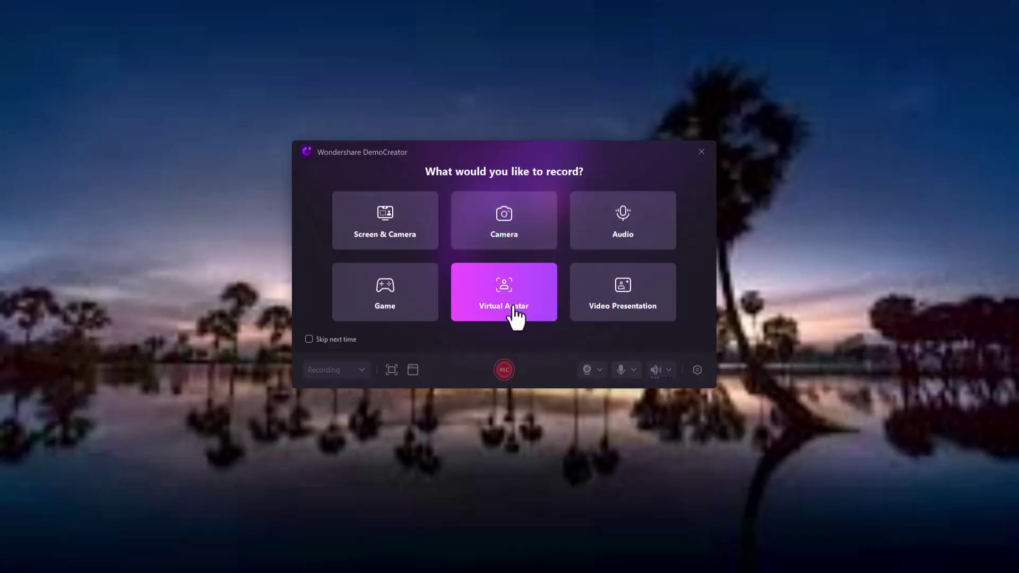
{"action": "left_click", "coordinate": [391, 308]}
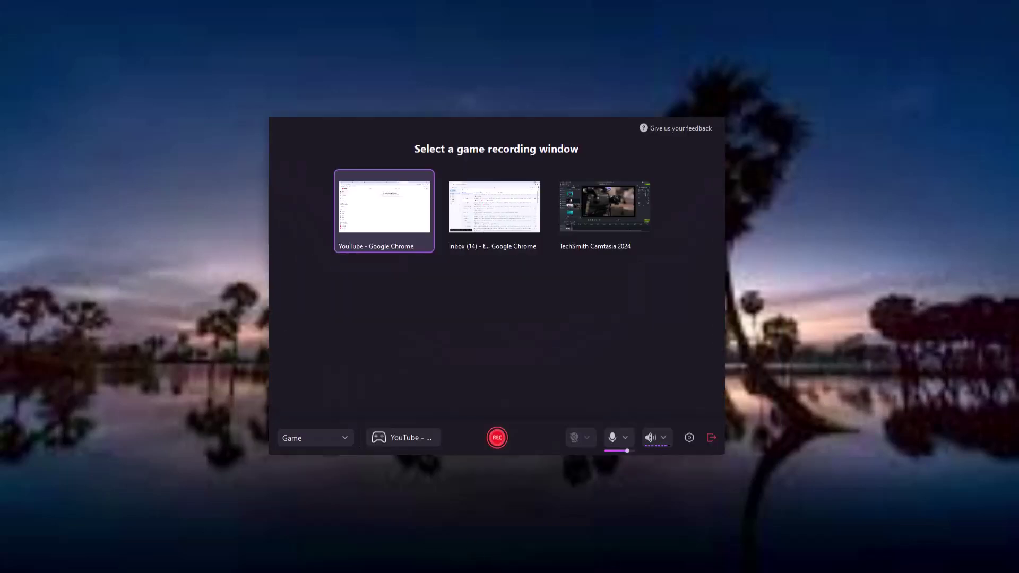
{"action": "right_click", "coordinate": [555, 569]}
{"action": "left_click", "coordinate": [555, 561]}
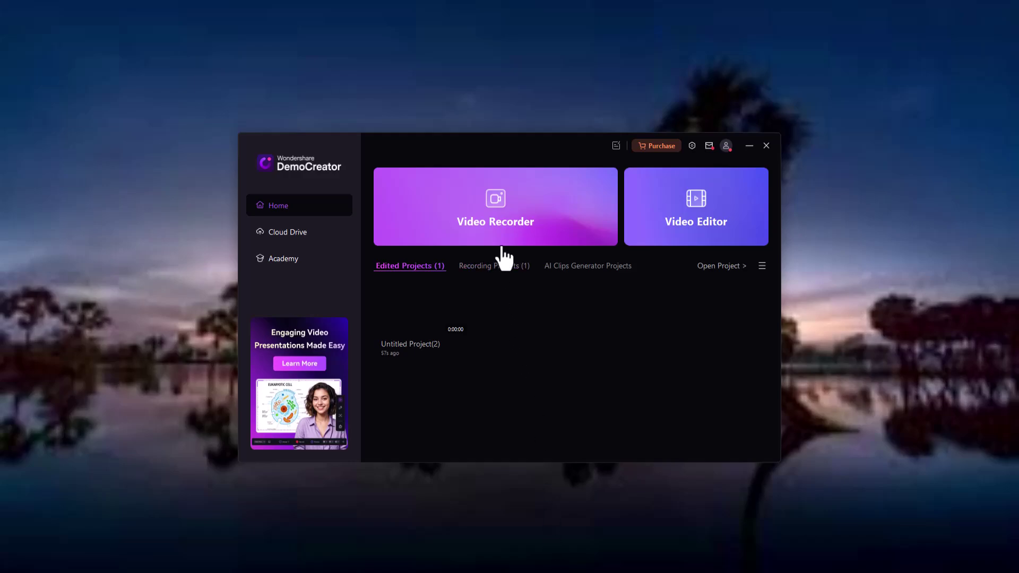
{"action": "left_click", "coordinate": [426, 319]}
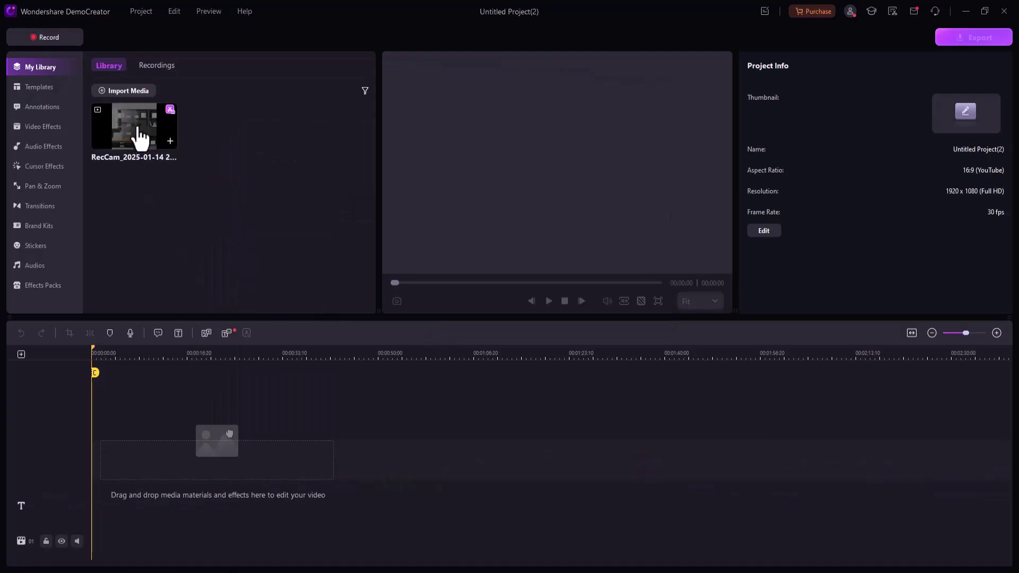
{"action": "mouse_move", "coordinate": [503, 571]}
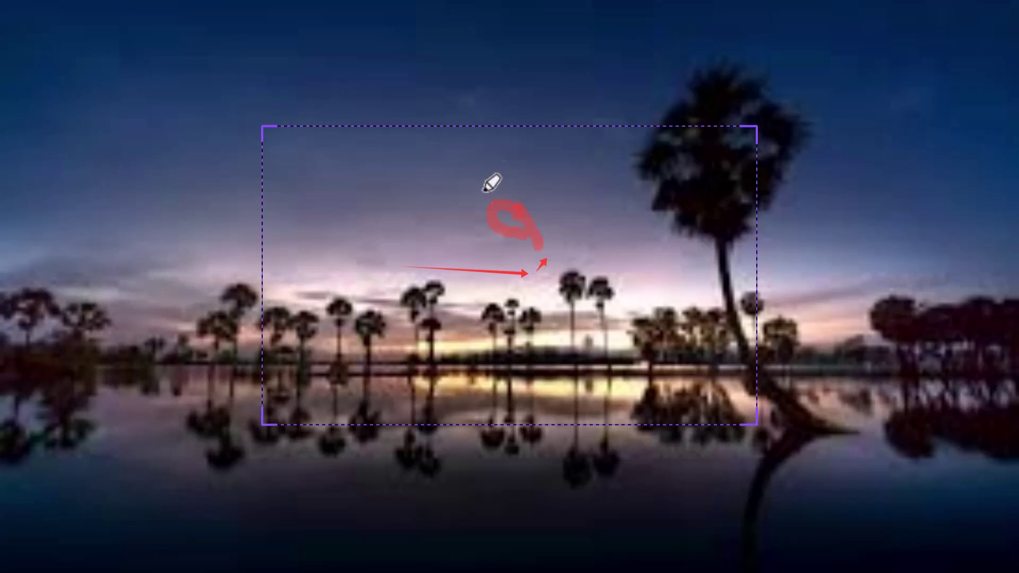
Draw a red hook, spiral and arrow toward the shoreline over the recording area.
{"action": "left_click", "coordinate": [626, 209]}
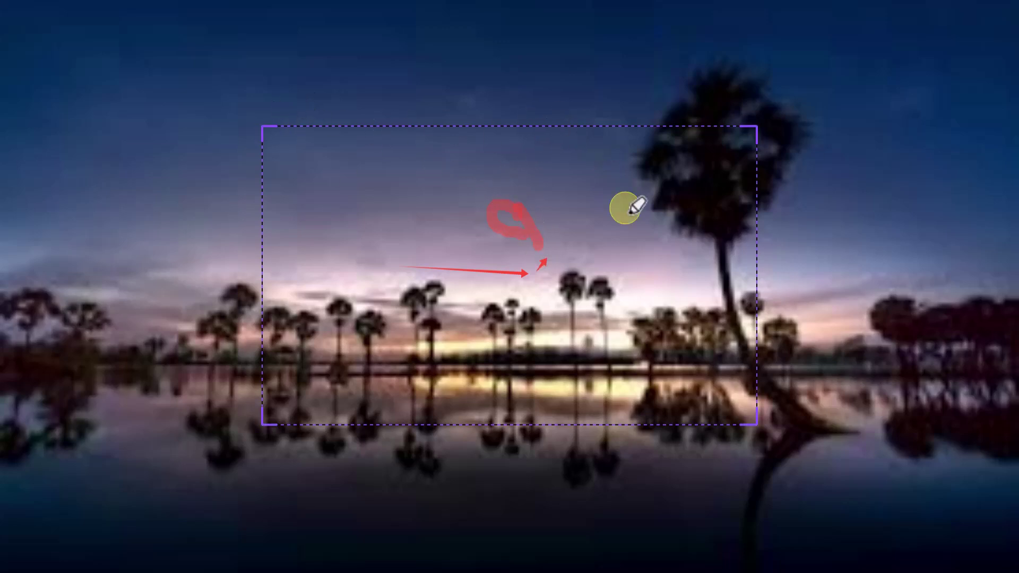
{"action": "left_click_drag", "start_coordinate": [630, 210], "coordinate": [606, 313]}
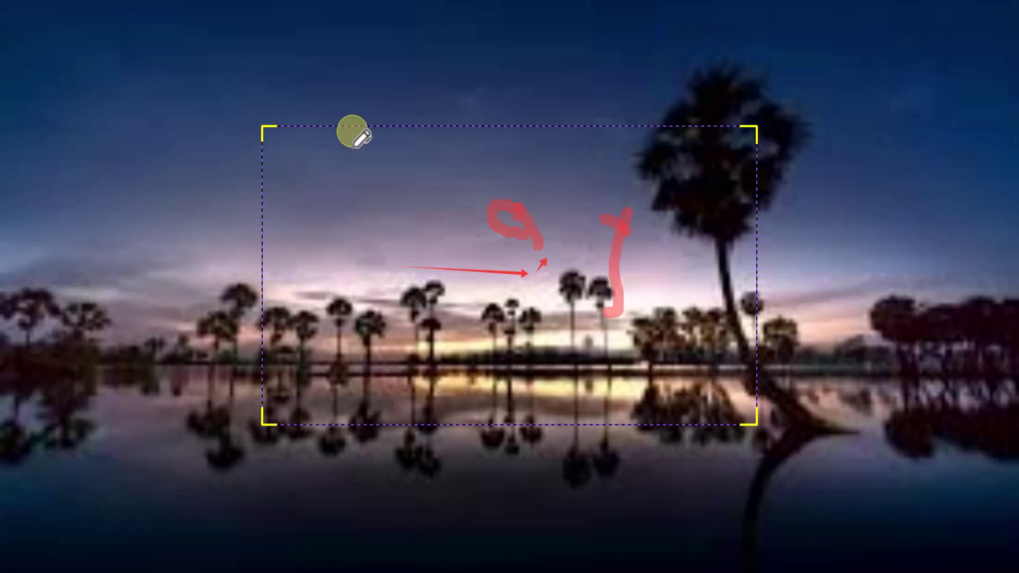
{"action": "mouse_move", "coordinate": [357, 235]}
{"action": "left_mouse_down"}
{"action": "mouse_move", "coordinate": [391, 228]}
{"action": "mouse_move", "coordinate": [354, 189]}
{"action": "left_mouse_up"}
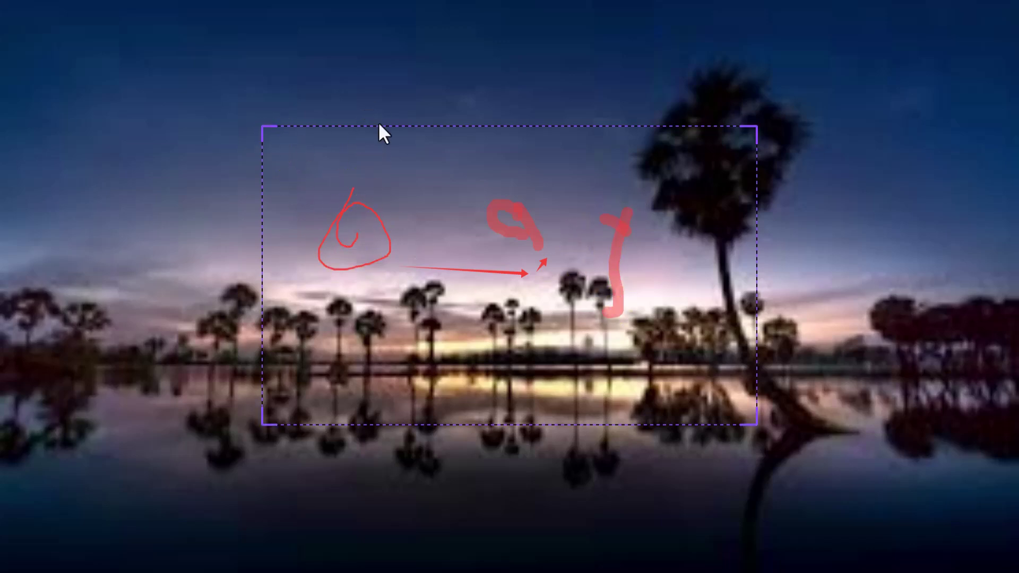
{"action": "left_click_drag", "start_coordinate": [443, 344], "coordinate": [359, 373]}
Erase all the red marks and exit annotation mode.
{"action": "key", "text": "e"}
{"action": "mouse_move", "coordinate": [523, 272]}
{"action": "left_mouse_down"}
{"action": "mouse_move", "coordinate": [525, 232]}
{"action": "mouse_move", "coordinate": [501, 224]}
{"action": "mouse_move", "coordinate": [522, 295]}
{"action": "mouse_move", "coordinate": [685, 250]}
{"action": "mouse_move", "coordinate": [608, 266]}
{"action": "mouse_move", "coordinate": [632, 312]}
{"action": "mouse_move", "coordinate": [408, 232]}
{"action": "left_mouse_up"}
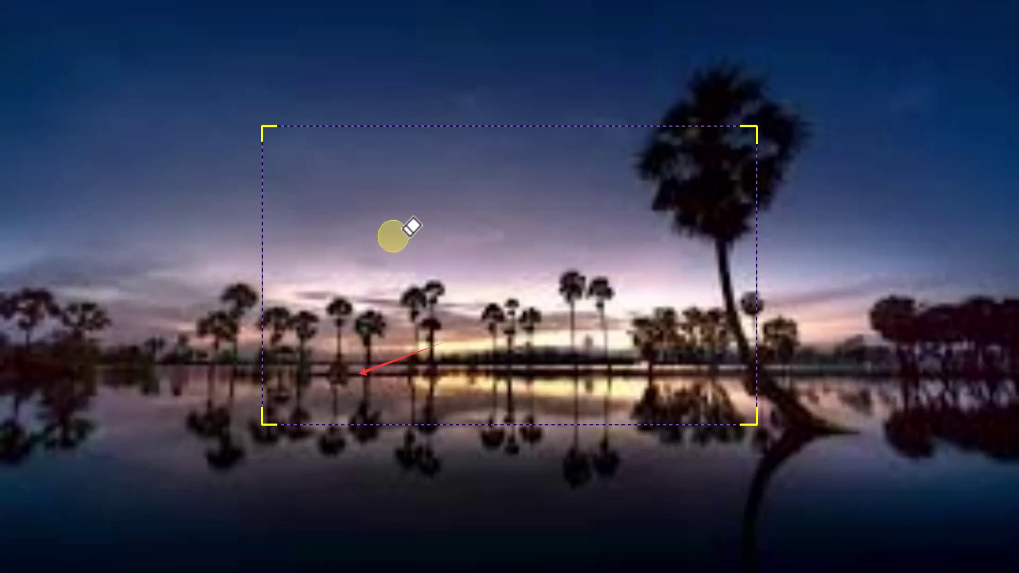
{"action": "key", "text": "Escape"}
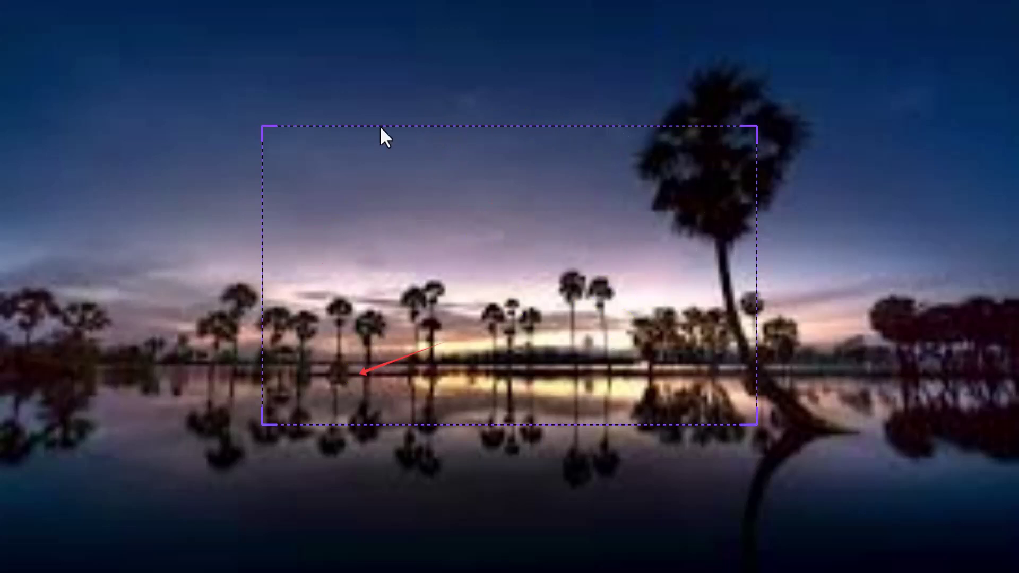
{"action": "key", "text": "e"}
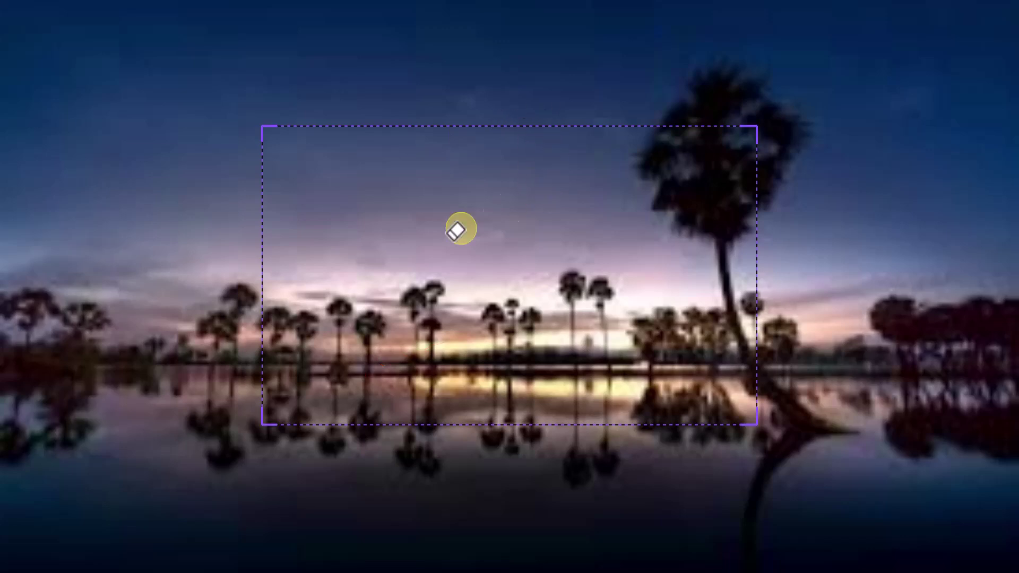
{"action": "key", "text": "Escape"}
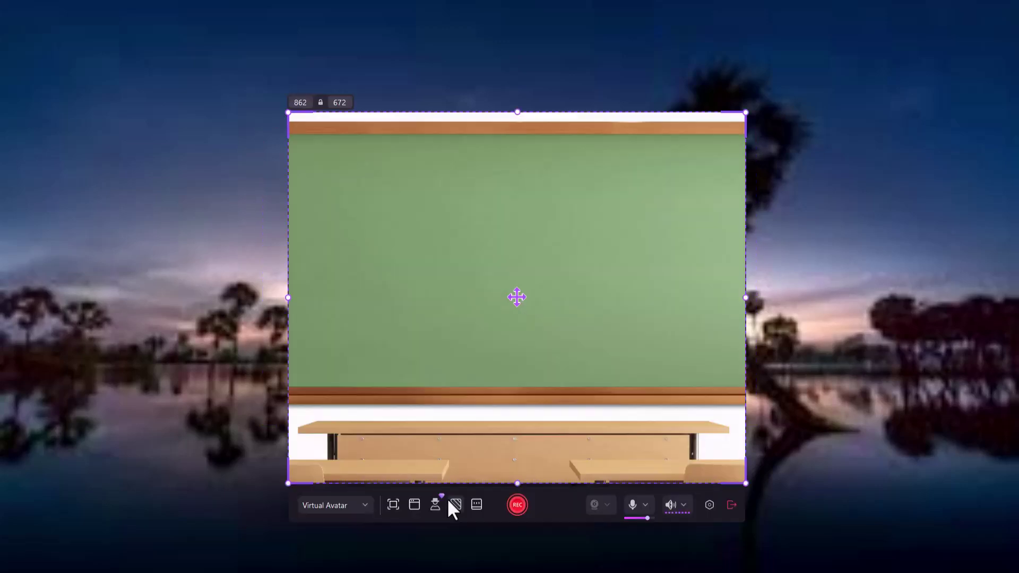
Set the avatar scene backdrop to Sample Blackboard and bring up the virtual avatar choices.
{"action": "left_click", "coordinate": [450, 502]}
{"action": "left_click", "coordinate": [386, 450]}
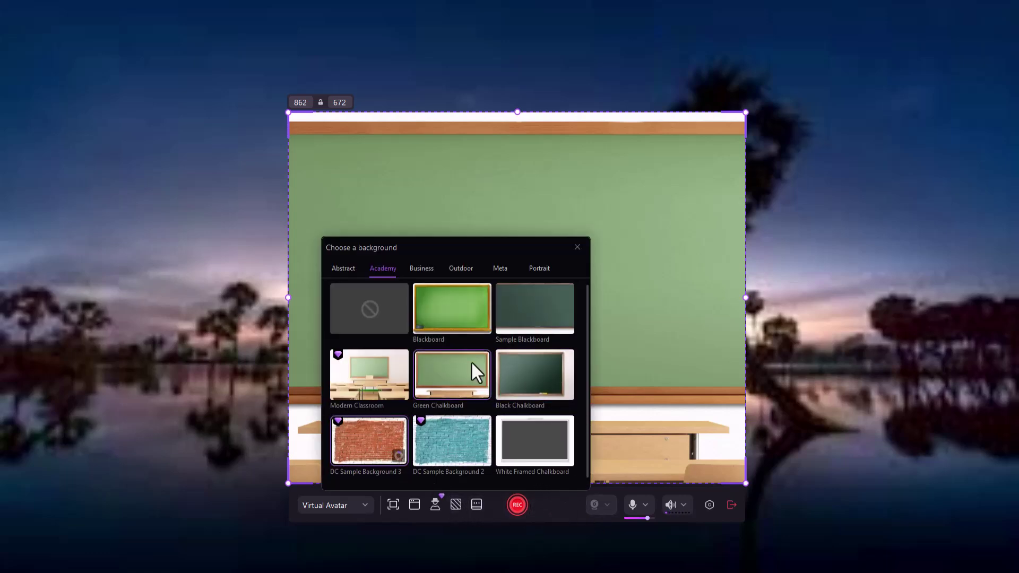
{"action": "left_click", "coordinate": [535, 307]}
{"action": "left_click", "coordinate": [578, 247]}
{"action": "left_click", "coordinate": [436, 505]}
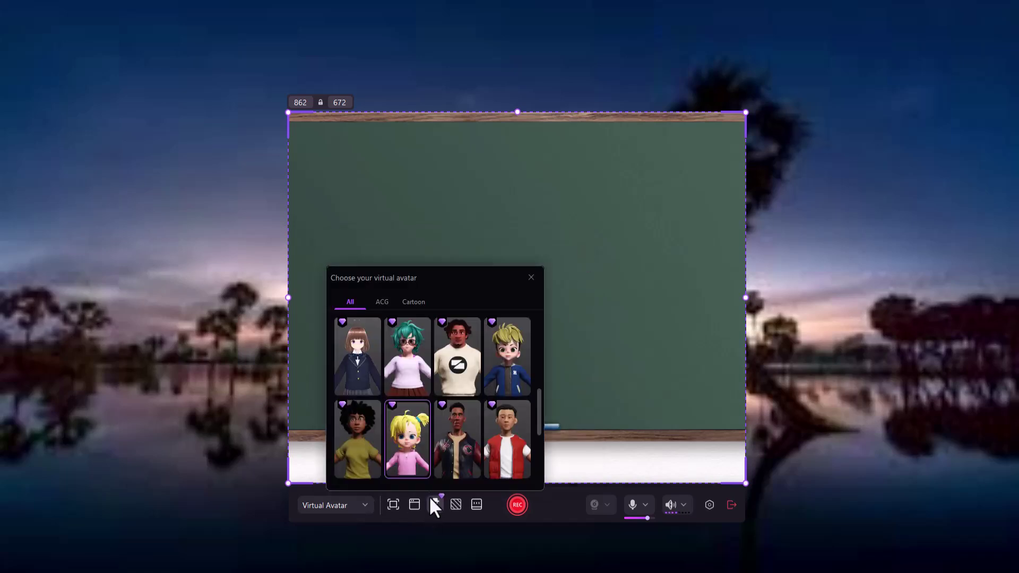
{"action": "scroll", "coordinate": [463, 427], "scroll_direction": "up", "scroll_amount": 5}
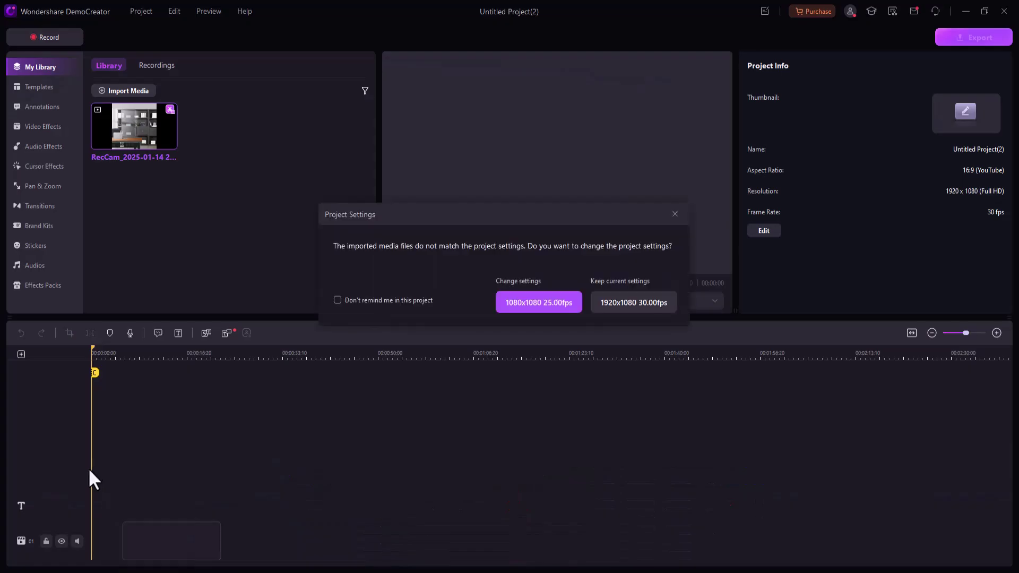
Switch to 1080x1080 25 fps, move the RecCam clip to track 02, and review its Video, Audio, Animation tabs.
{"action": "left_click", "coordinate": [555, 302]}
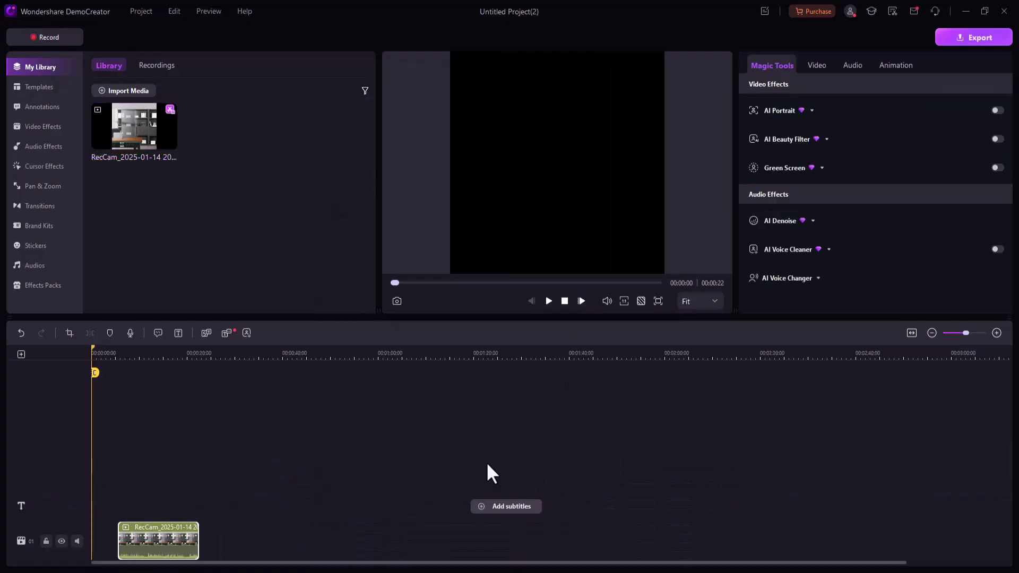
{"action": "left_click_drag", "start_coordinate": [161, 554], "coordinate": [131, 539]}
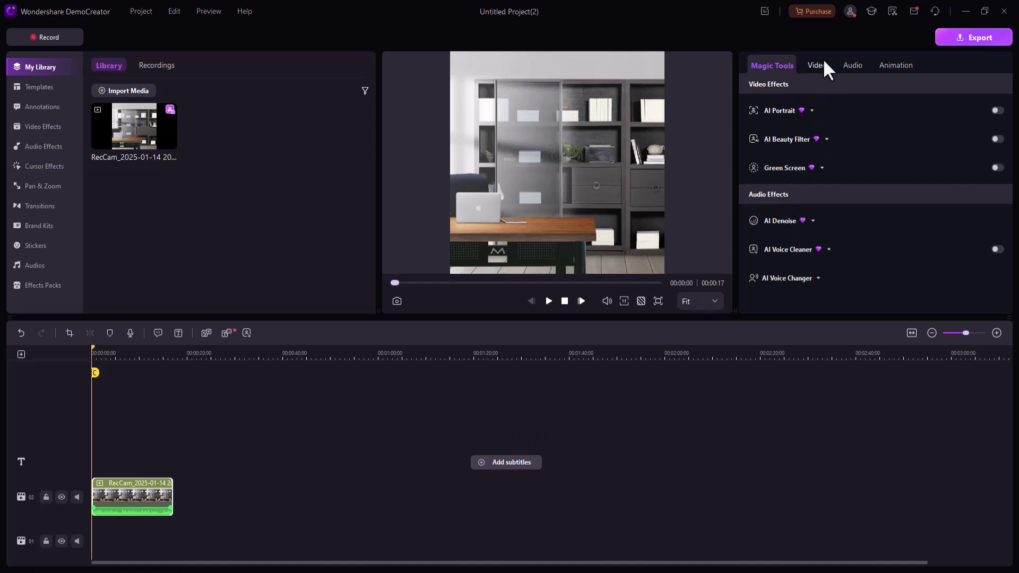
{"action": "left_click", "coordinate": [825, 64]}
{"action": "scroll", "coordinate": [834, 159], "scroll_direction": "down", "scroll_amount": 3}
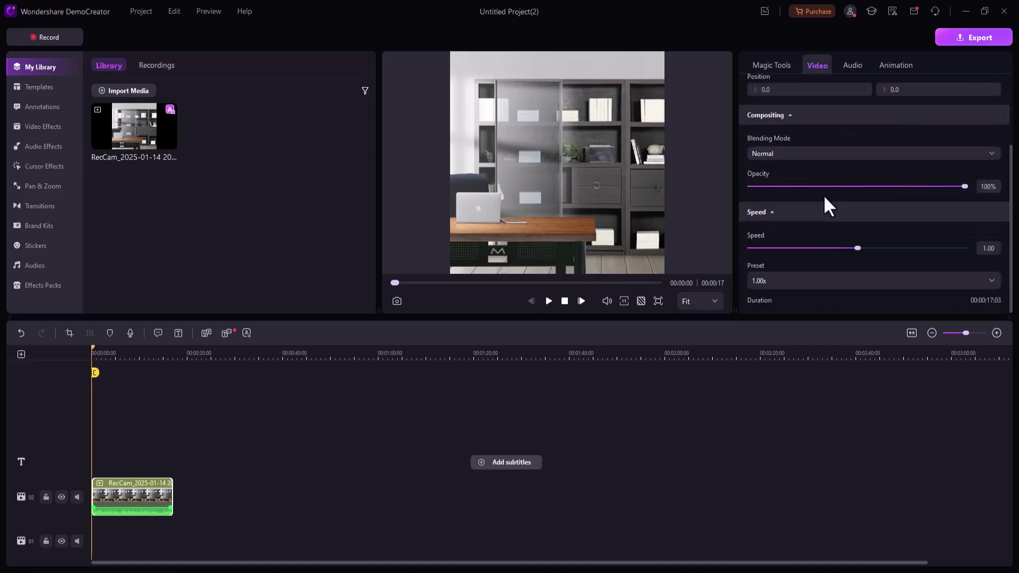
{"action": "left_click", "coordinate": [854, 67]}
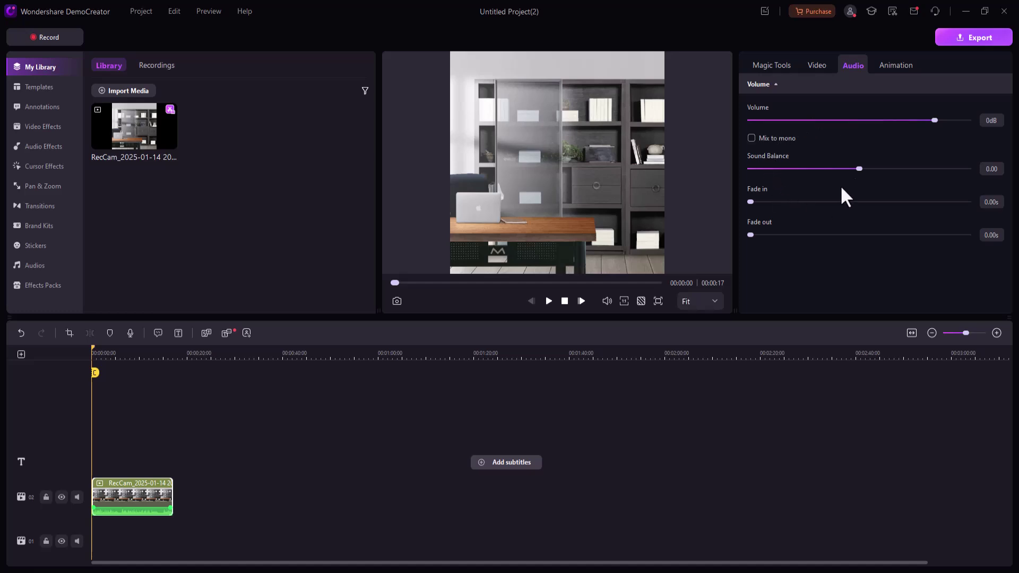
{"action": "left_click", "coordinate": [900, 65]}
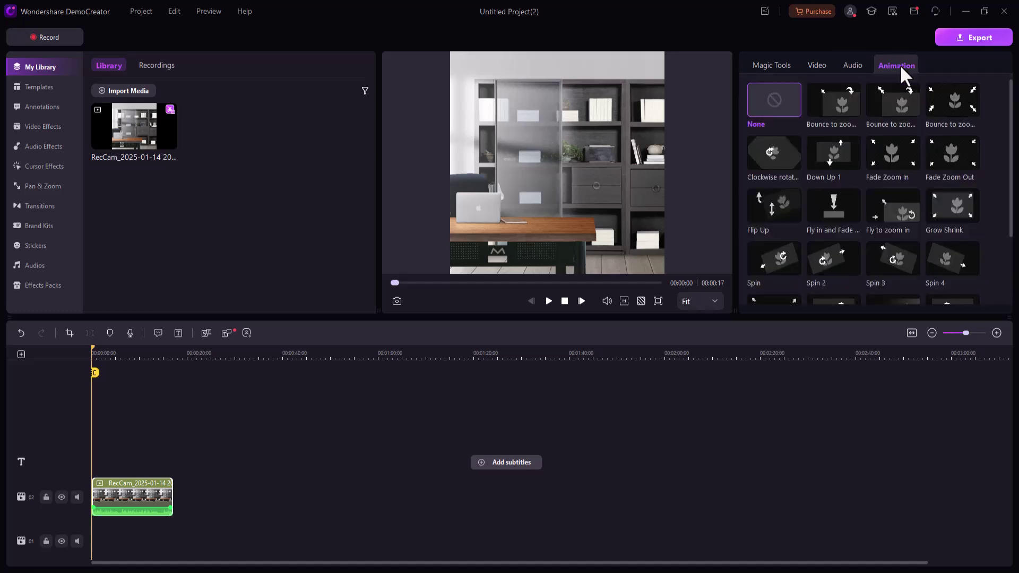
{"action": "left_click", "coordinate": [773, 65]}
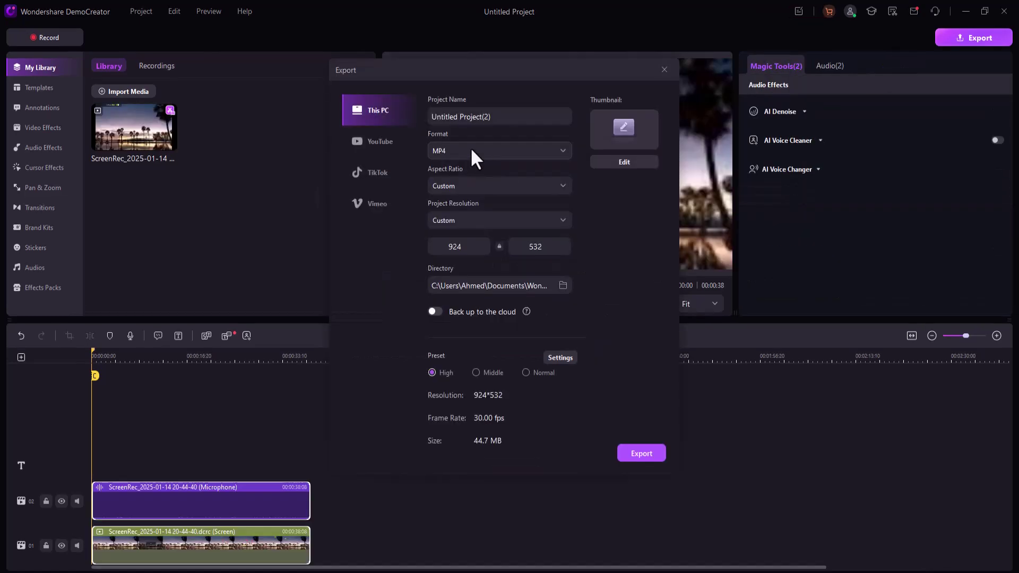
Keep the MP4 format and look over YouTube, TikTok and Vimeo before returning to This PC.
{"action": "left_click", "coordinate": [472, 143]}
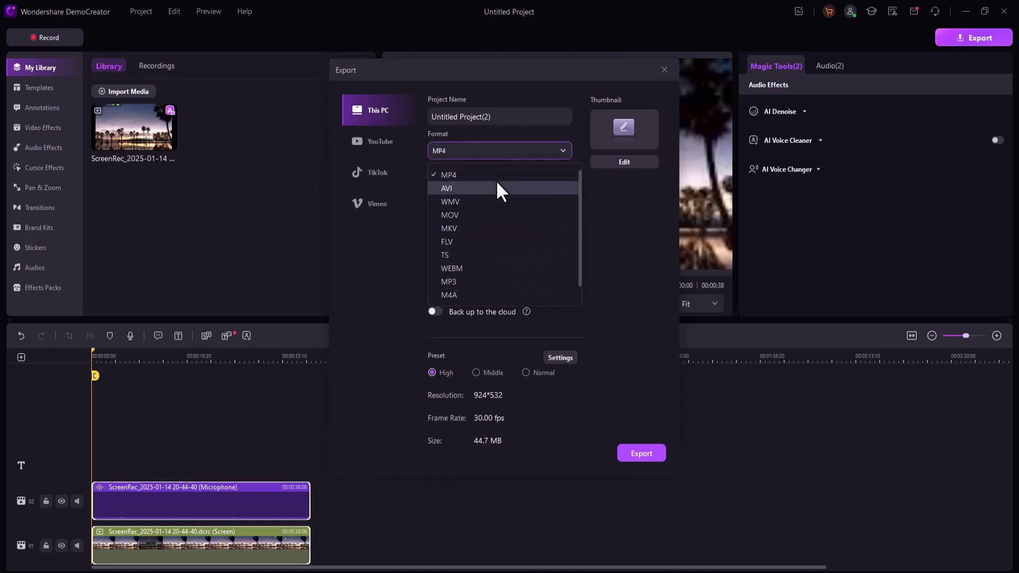
{"action": "left_click", "coordinate": [445, 159]}
{"action": "left_click", "coordinate": [395, 143]}
{"action": "left_click", "coordinate": [393, 183]}
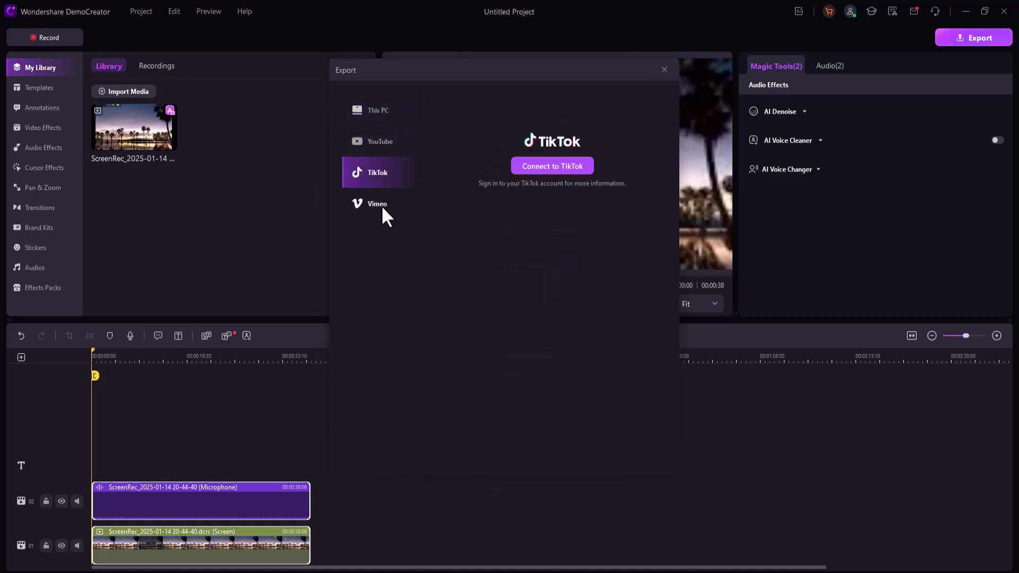
{"action": "left_click", "coordinate": [383, 197]}
{"action": "left_click", "coordinate": [376, 112]}
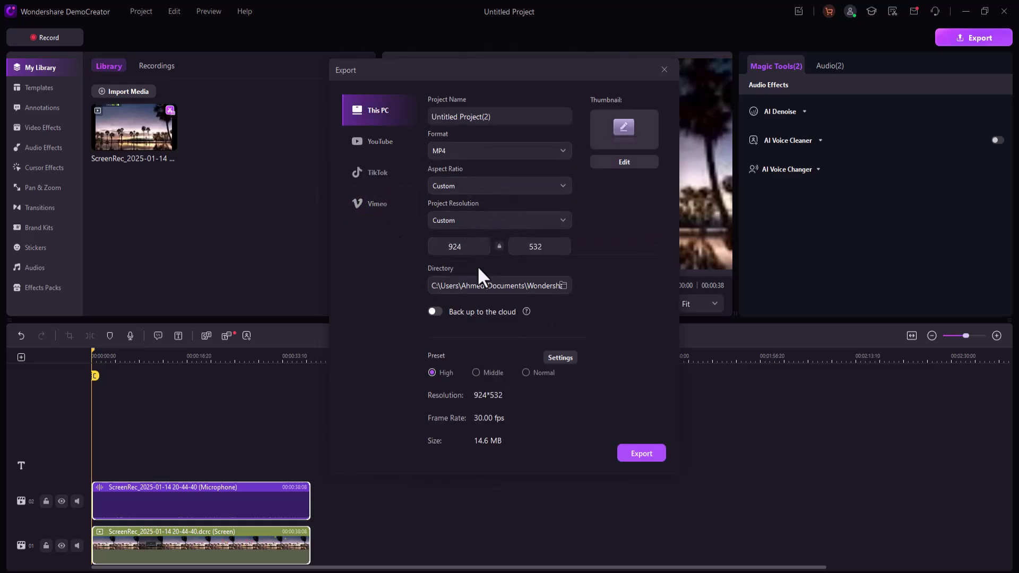
Check the resolution and aspect ratio lists, keeping Custom at 924x532.
{"action": "left_click", "coordinate": [482, 218]}
{"action": "left_click", "coordinate": [482, 218]}
{"action": "left_click", "coordinate": [490, 186]}
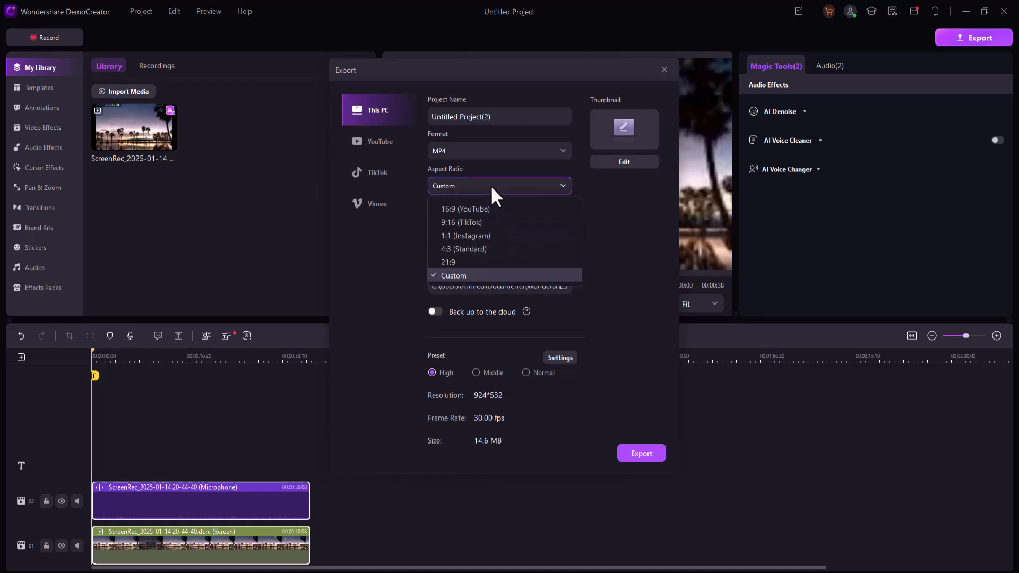
{"action": "left_click", "coordinate": [491, 186]}
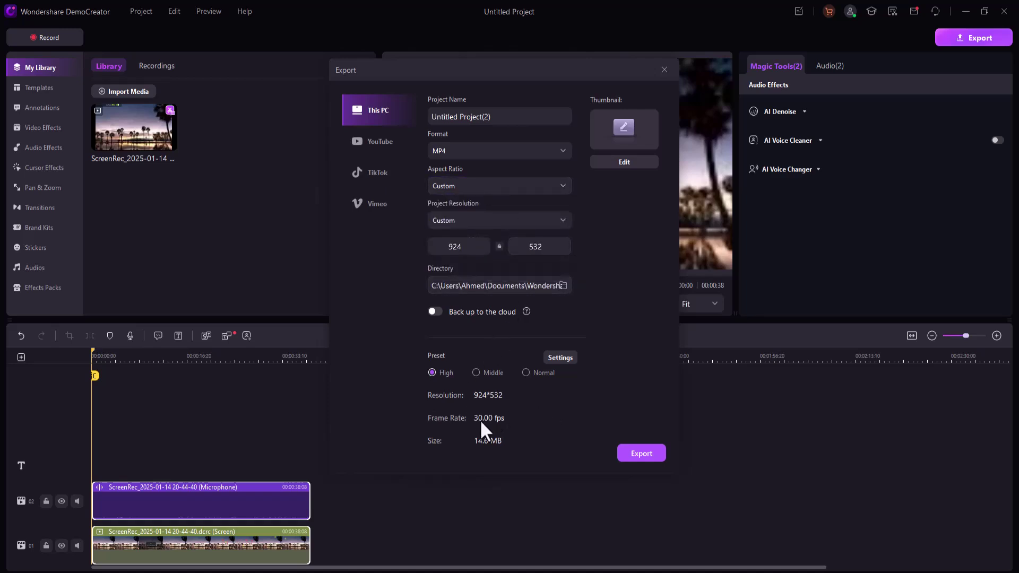
Export Untitled Project(2) as an MP4 and let the conversion run.
{"action": "left_click", "coordinate": [639, 455]}
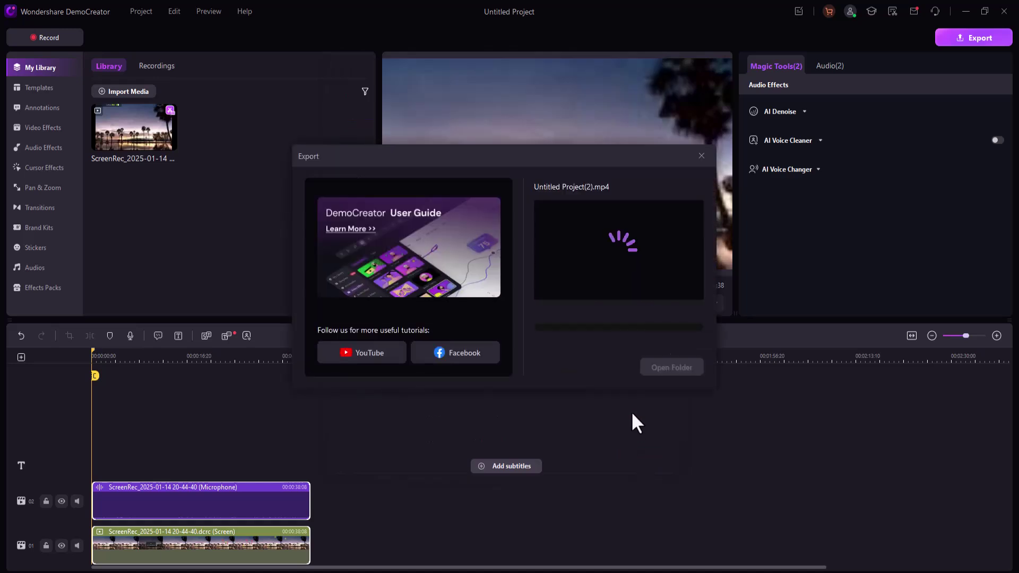